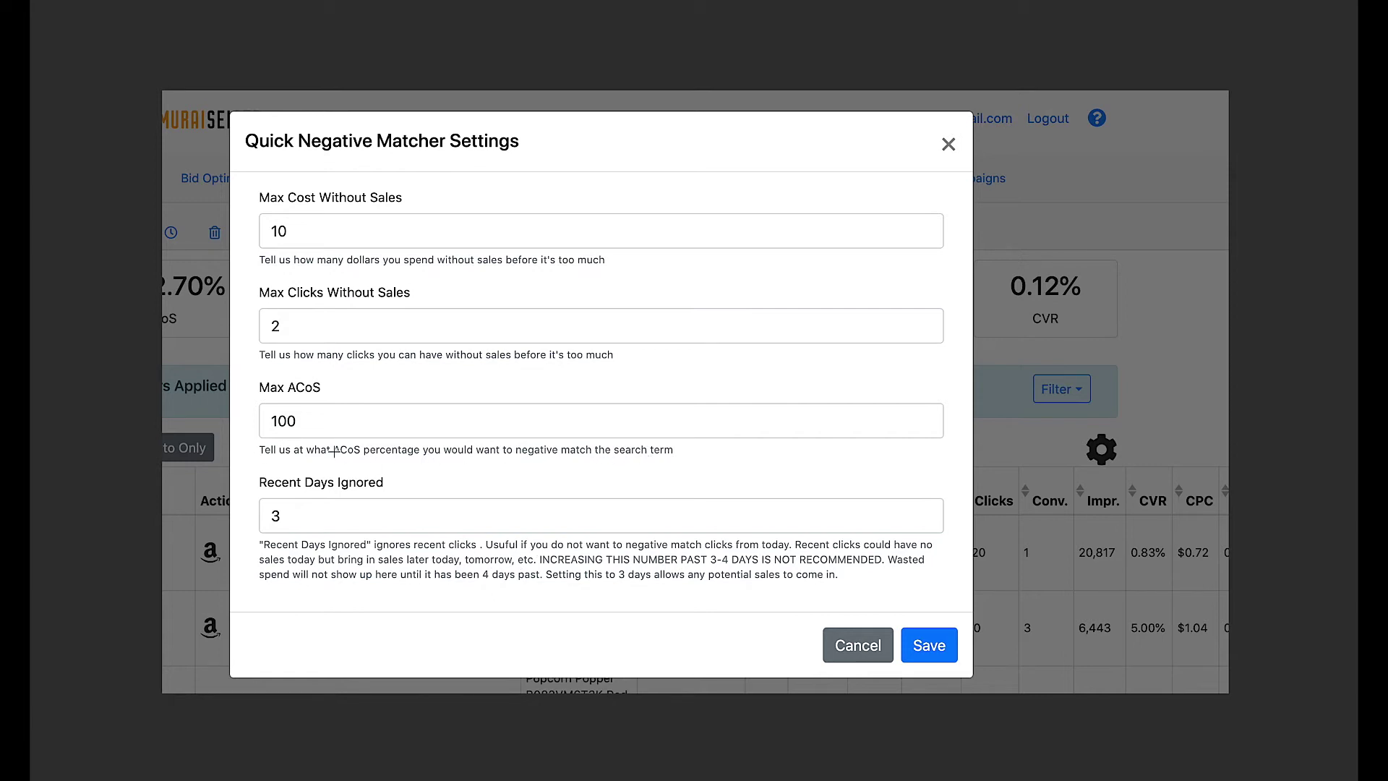
# - Review the Settings dialog values: max cost 10, max clicks 2, max ACoS 100, 3 recent days ignored
pyautogui.moveTo(259, 445); pyautogui.dragTo(681, 460)
pyautogui.moveTo(254, 537); pyautogui.dragTo(944, 596)
pyautogui.click(133, 426)
pyautogui.moveTo(256, 305); pyautogui.dragTo(315, 349)
pyautogui.moveTo(262, 211); pyautogui.dragTo(300, 252)
pyautogui.press('Escape')
# - Apply Filter for Auto Only so a Targeting Type (AutoCampaign) filter lists auto-campaign search terms
pyautogui.moveTo(1014, 361); pyautogui.dragTo(1135, 421)
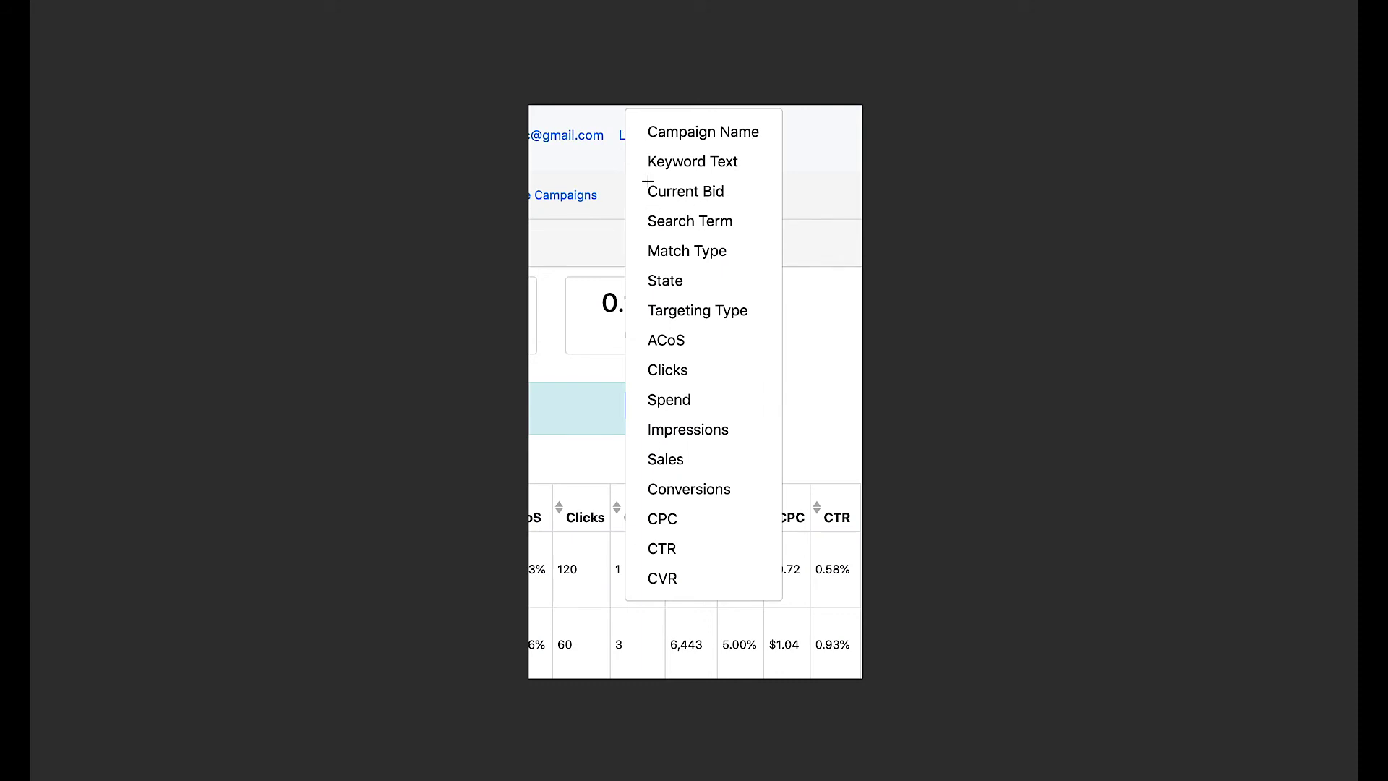
pyautogui.moveTo(637, 181); pyautogui.dragTo(734, 203)
pyautogui.moveTo(636, 113); pyautogui.dragTo(775, 155)
pyautogui.moveTo(637, 181); pyautogui.dragTo(742, 209)
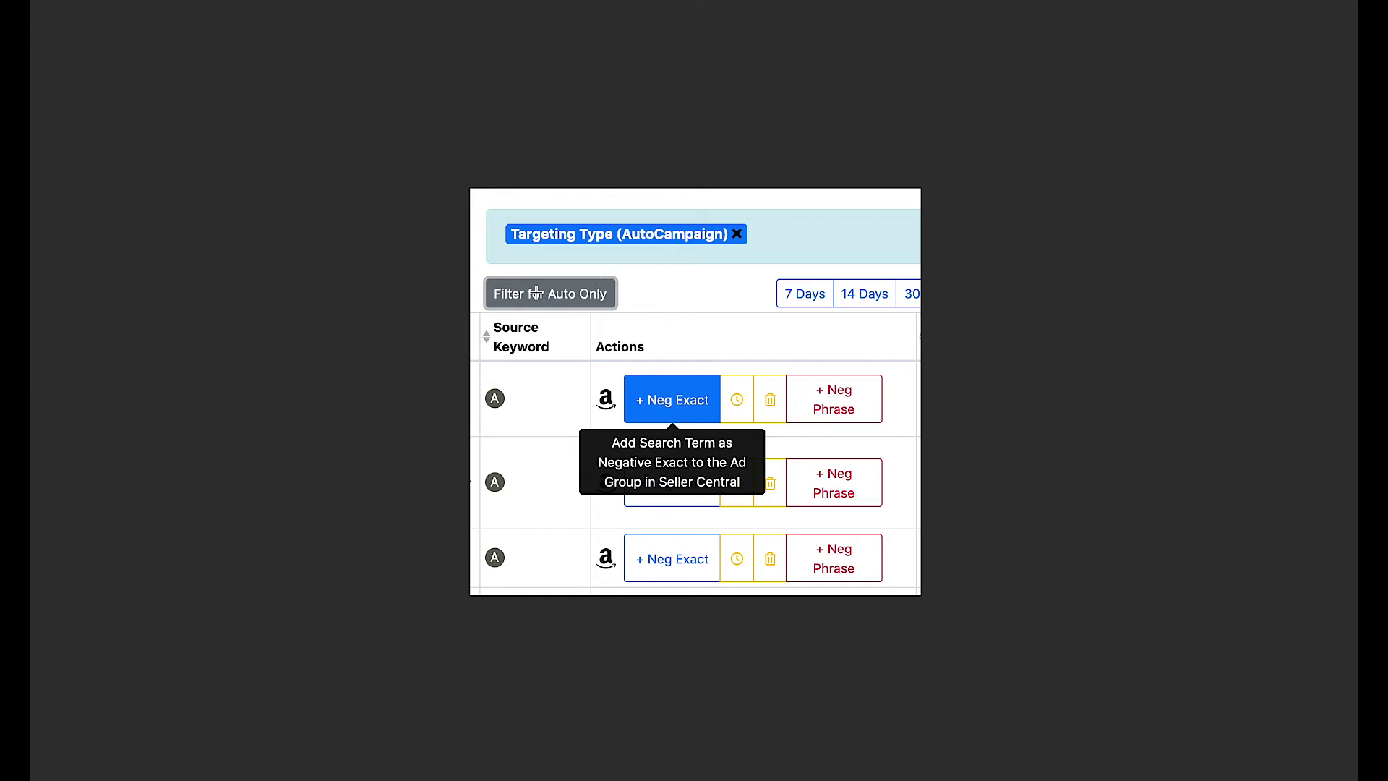
pyautogui.moveTo(501, 216); pyautogui.dragTo(776, 260)
pyautogui.moveTo(481, 383); pyautogui.dragTo(482, 402)
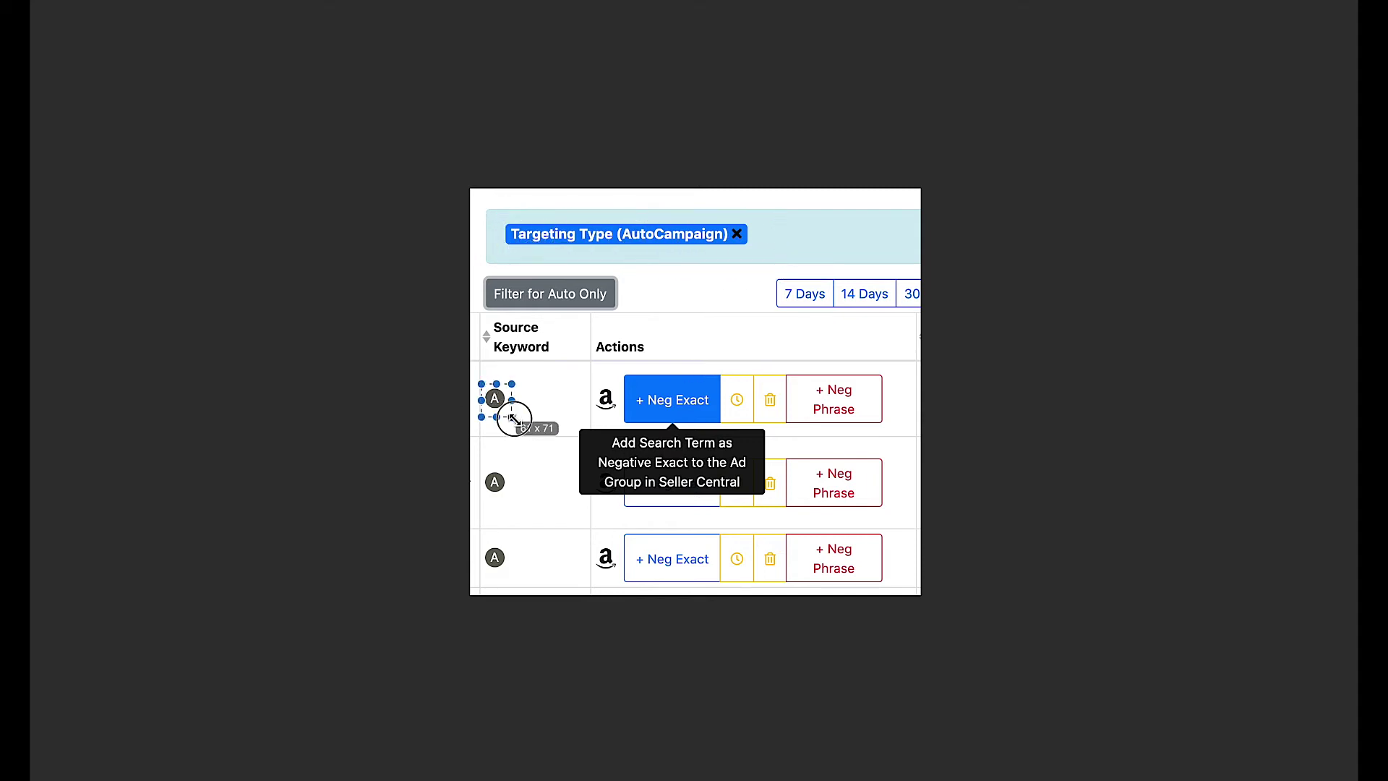
pyautogui.moveTo(520, 421); pyautogui.dragTo(518, 505)
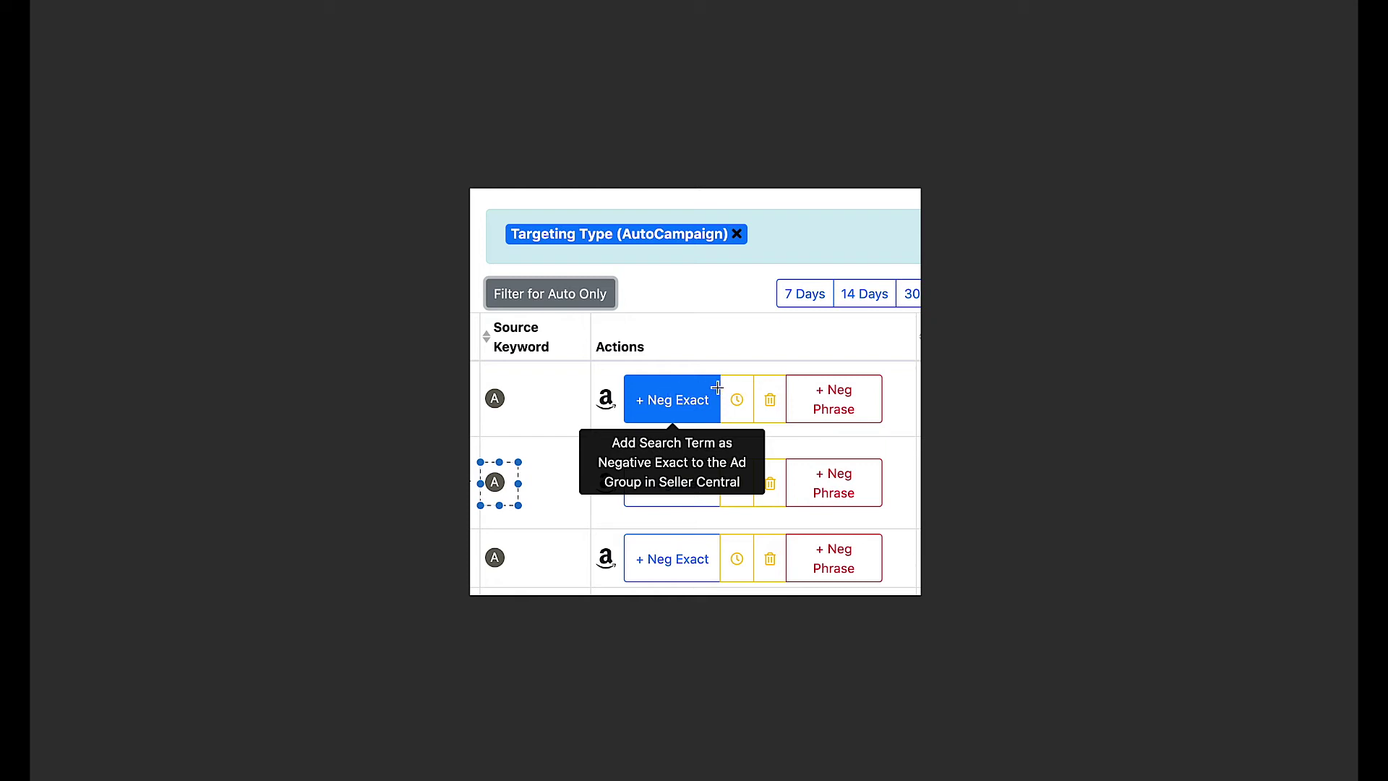
pyautogui.moveTo(721, 384)
pyautogui.mouseDown()
pyautogui.moveTo(745, 412)
pyautogui.moveTo(765, 388)
pyautogui.moveTo(738, 416)
pyautogui.moveTo(762, 400)
pyautogui.moveTo(789, 414)
pyautogui.mouseUp()
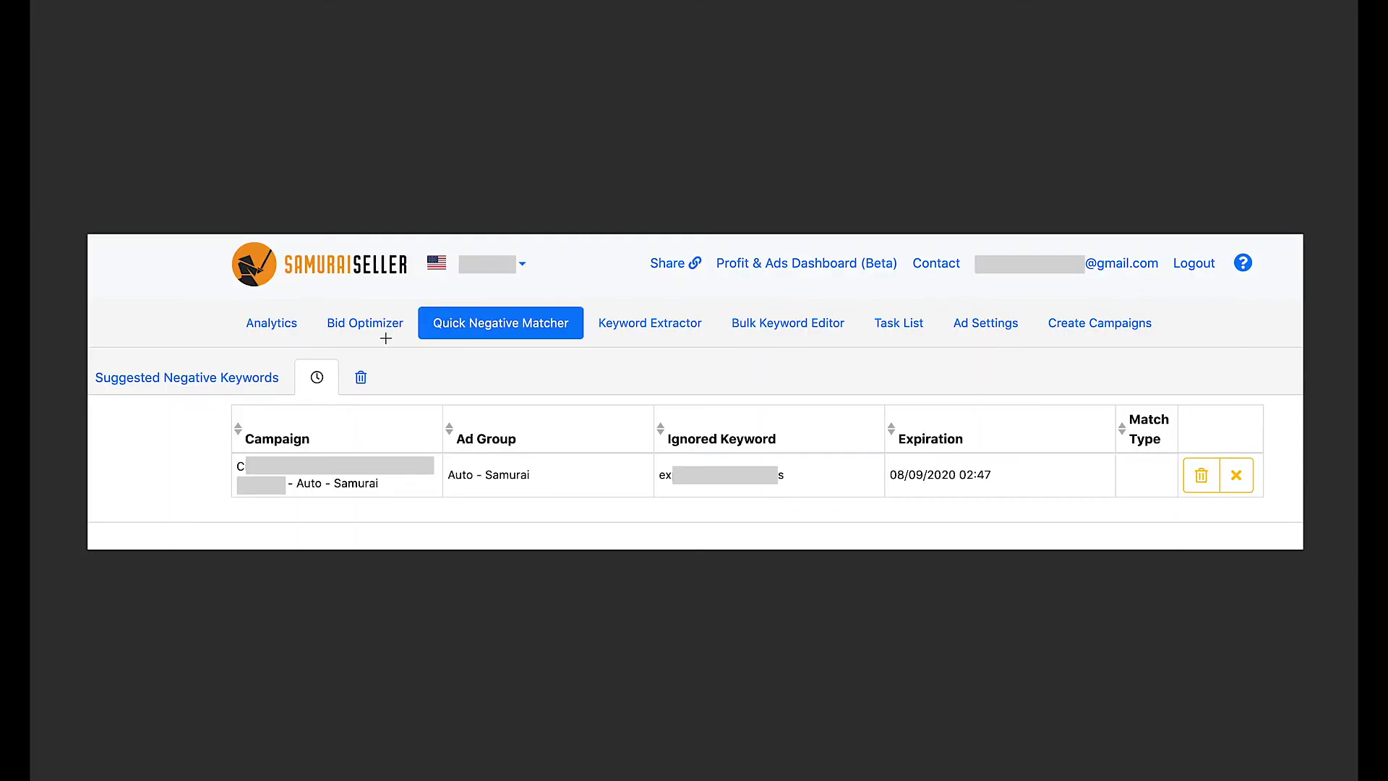
# - View the snoozed keywords tab showing the Auto - Samurai keyword expiring 08/09/2020 02:47
pyautogui.moveTo(422, 307); pyautogui.dragTo(590, 346)
pyautogui.moveTo(95, 364)
pyautogui.mouseDown()
pyautogui.moveTo(179, 399)
pyautogui.moveTo(287, 397)
pyautogui.mouseUp()
pyautogui.moveTo(302, 358); pyautogui.dragTo(337, 402)
pyautogui.moveTo(882, 409); pyautogui.dragTo(884, 412)
pyautogui.moveTo(990, 508); pyautogui.dragTo(1024, 508)
pyautogui.moveTo(660, 429); pyautogui.dragTo(720, 451)
pyautogui.click(826, 430)
pyautogui.moveTo(1188, 460); pyautogui.dragTo(1217, 493)
pyautogui.moveTo(343, 357); pyautogui.dragTo(369, 394)
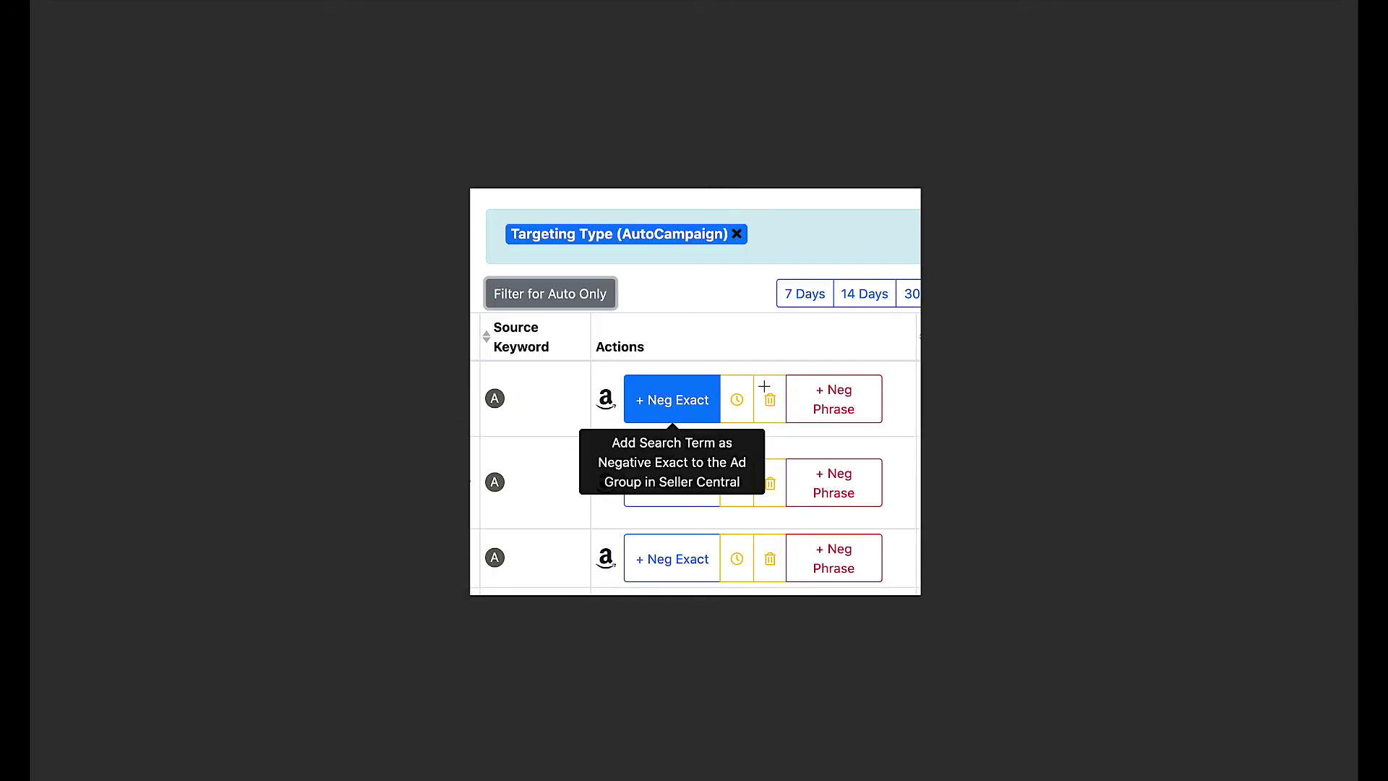
pyautogui.moveTo(758, 383); pyautogui.dragTo(788, 424)
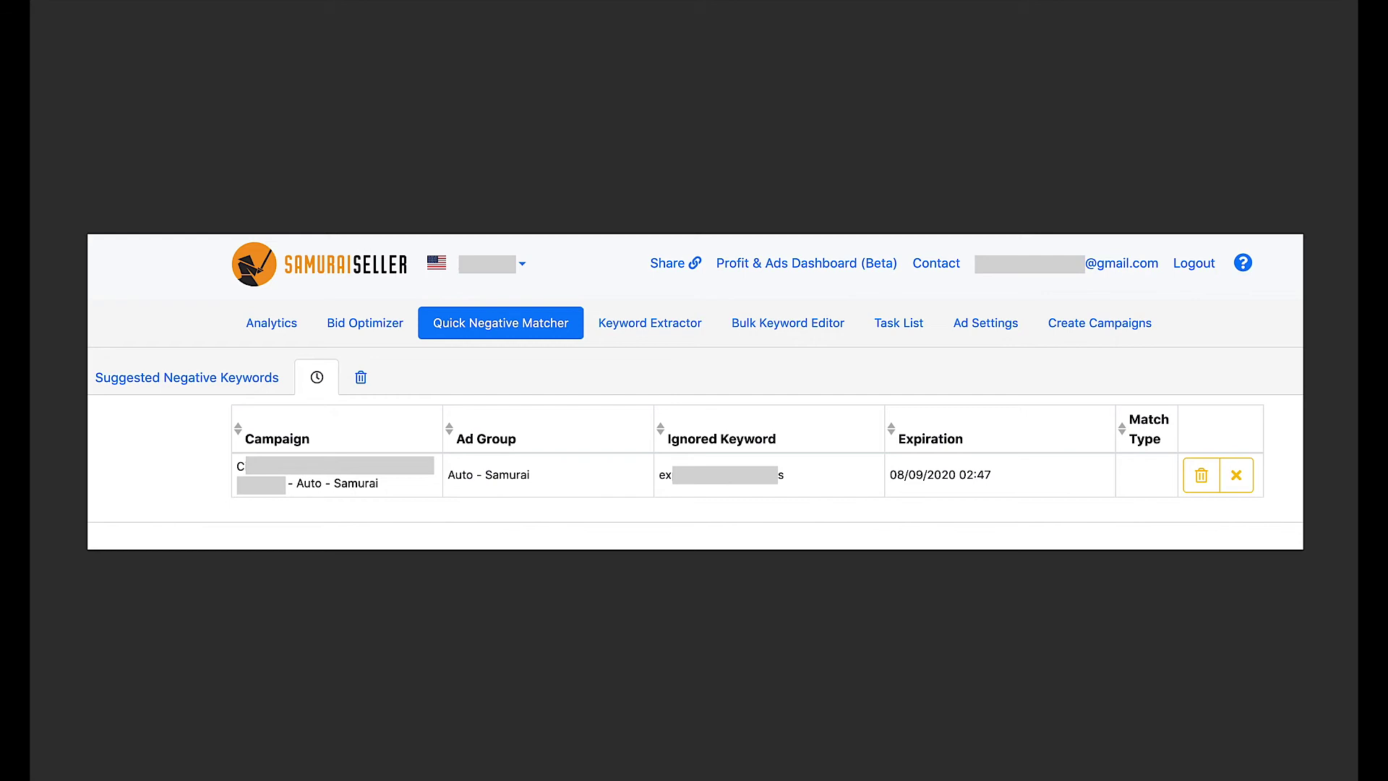
pyautogui.moveTo(348, 362); pyautogui.dragTo(381, 401)
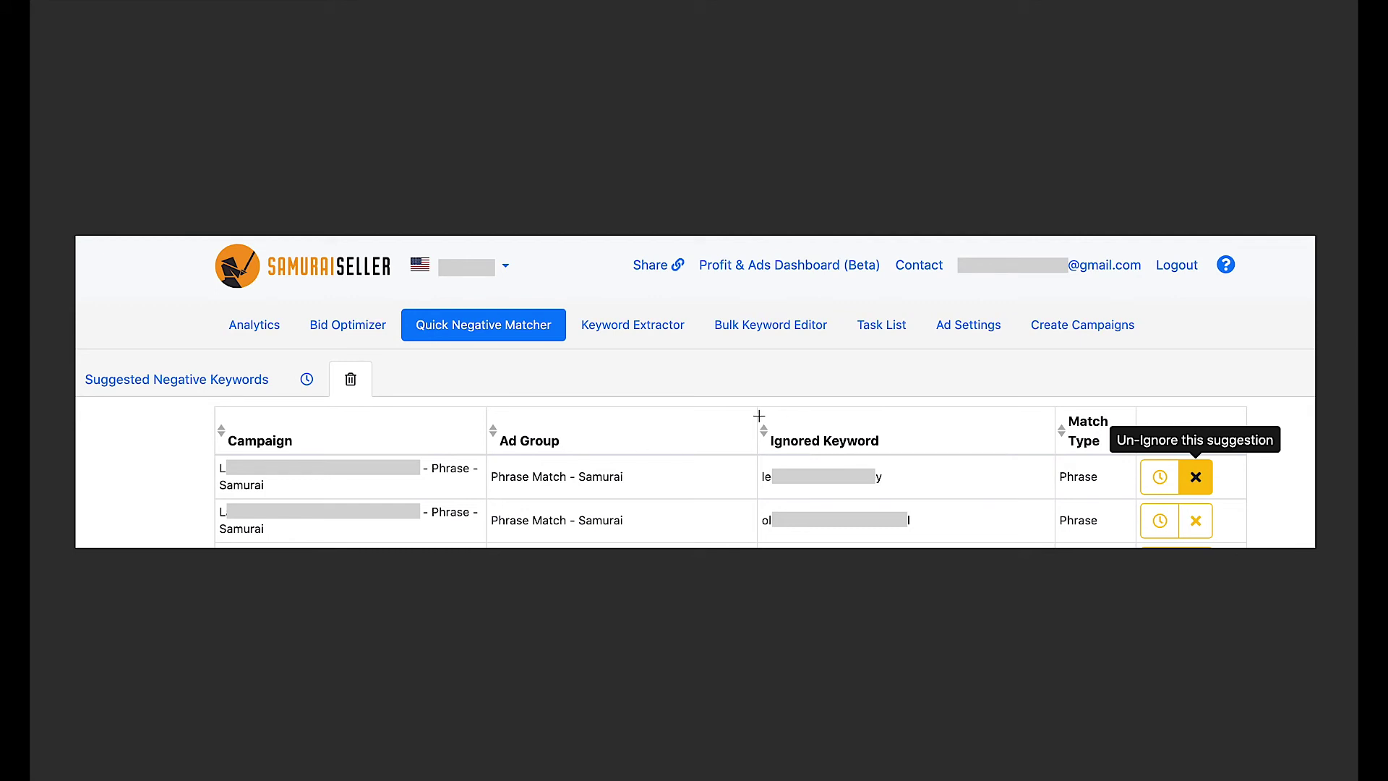
pyautogui.moveTo(758, 419); pyautogui.dragTo(888, 463)
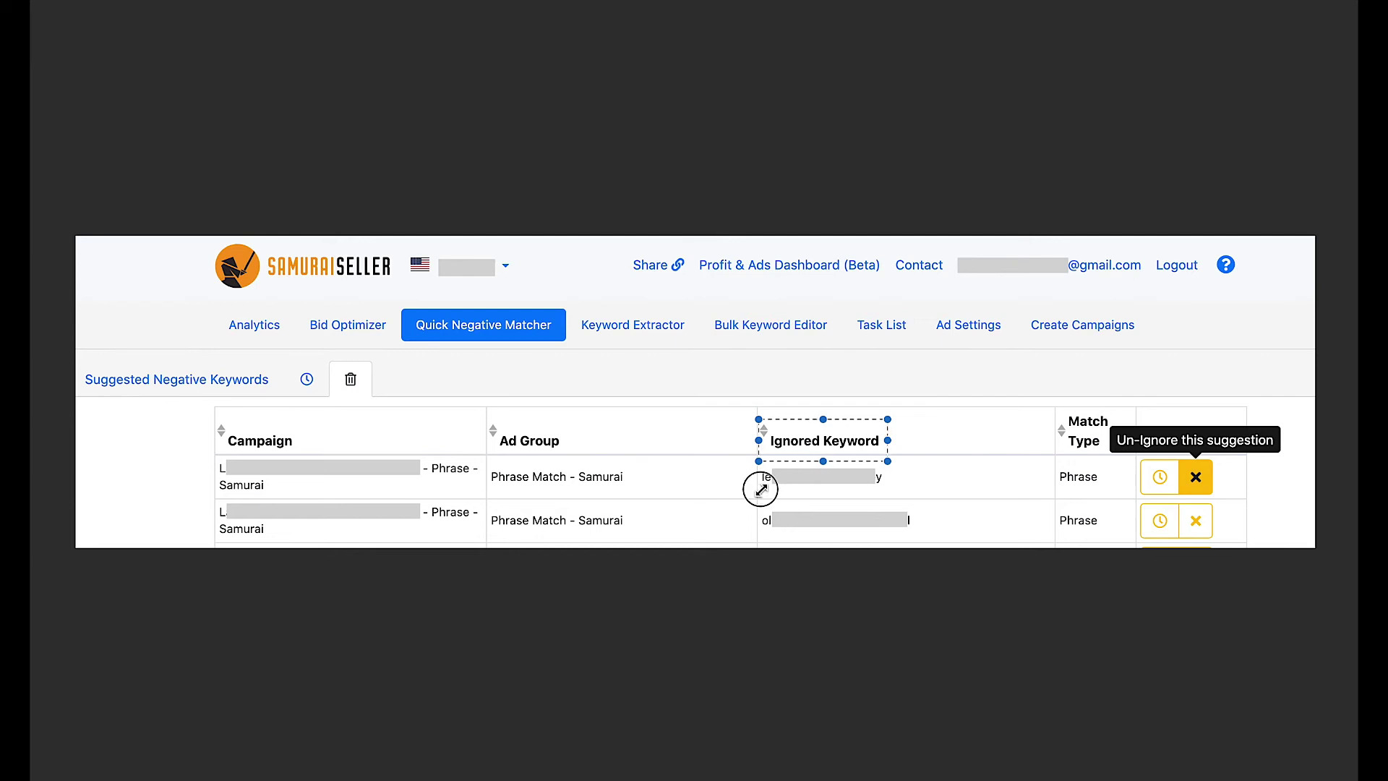
pyautogui.click(750, 488)
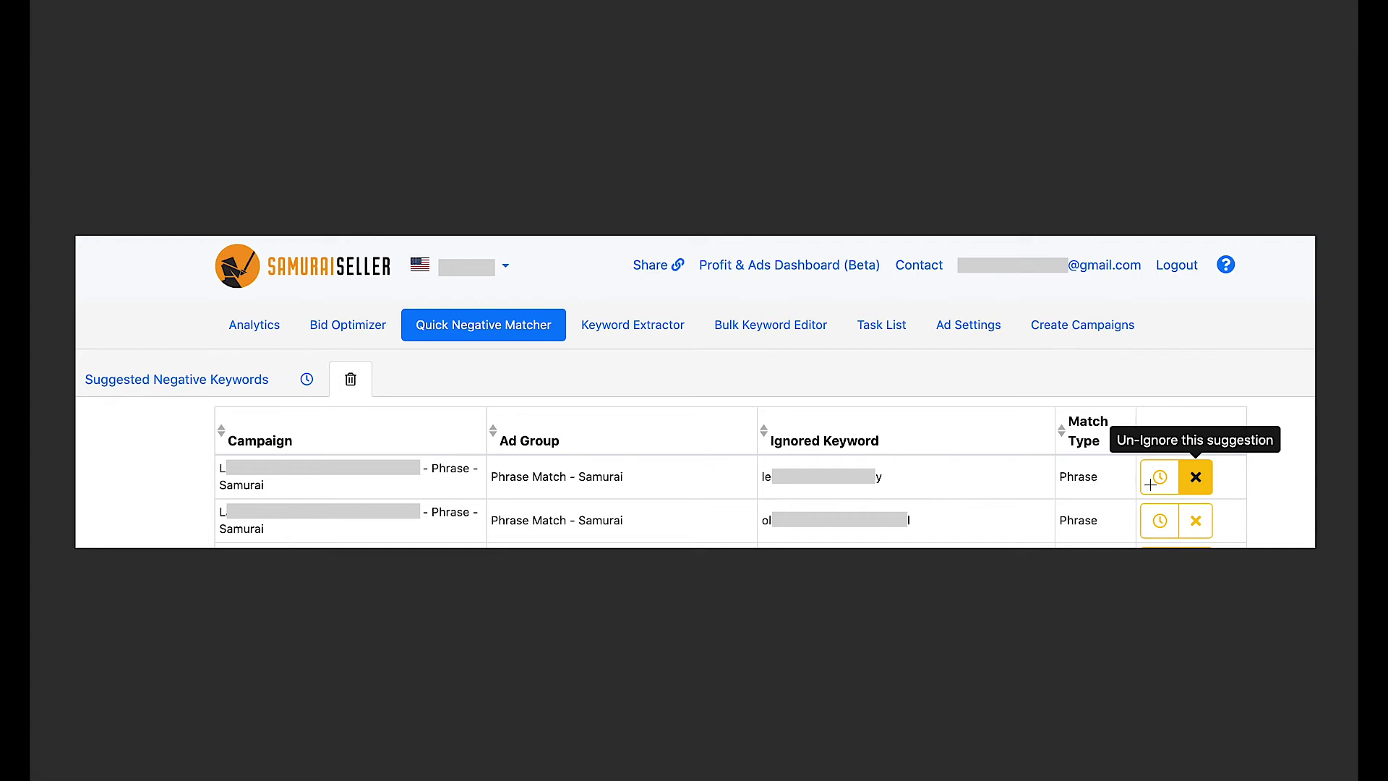
pyautogui.moveTo(1145, 468); pyautogui.dragTo(1178, 497)
pyautogui.moveTo(291, 365); pyautogui.dragTo(326, 406)
pyautogui.click(1234, 489)
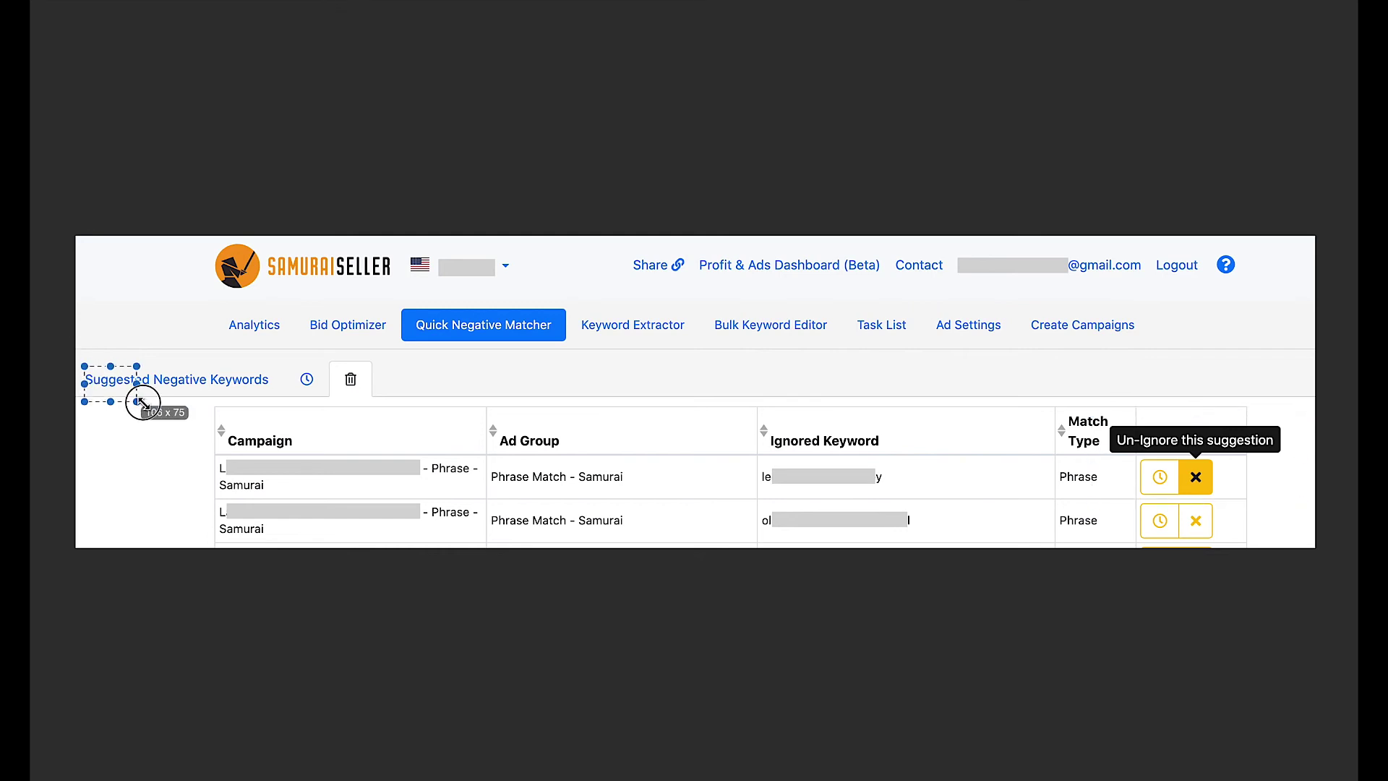
pyautogui.moveTo(250, 405); pyautogui.dragTo(282, 398)
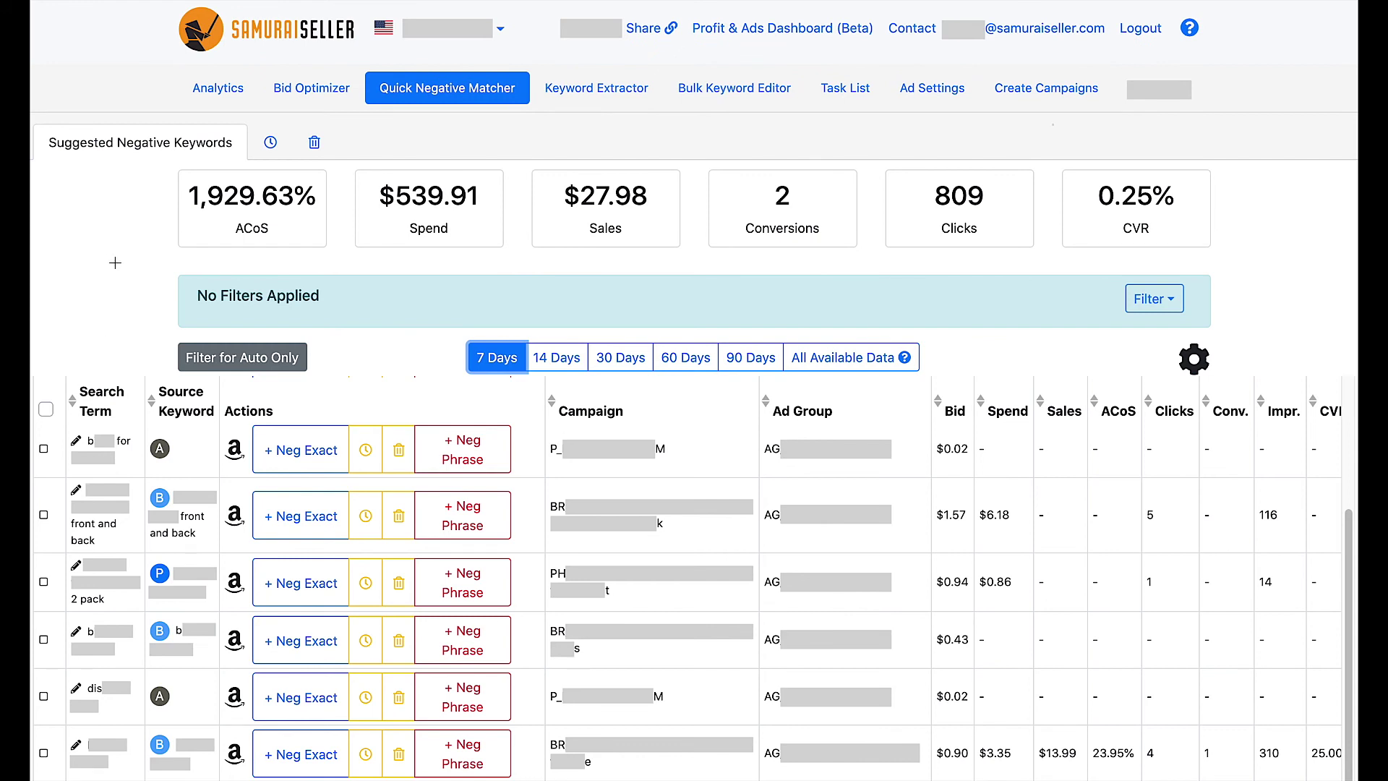
# - Review the ACoS, Spend, Sales, Conversions, Clicks and CVR summary cards above the table
pyautogui.moveTo(157, 161); pyautogui.dragTo(1239, 259)
pyautogui.moveTo(168, 335); pyautogui.dragTo(347, 394)
pyautogui.moveTo(1115, 277); pyautogui.dragTo(1212, 329)
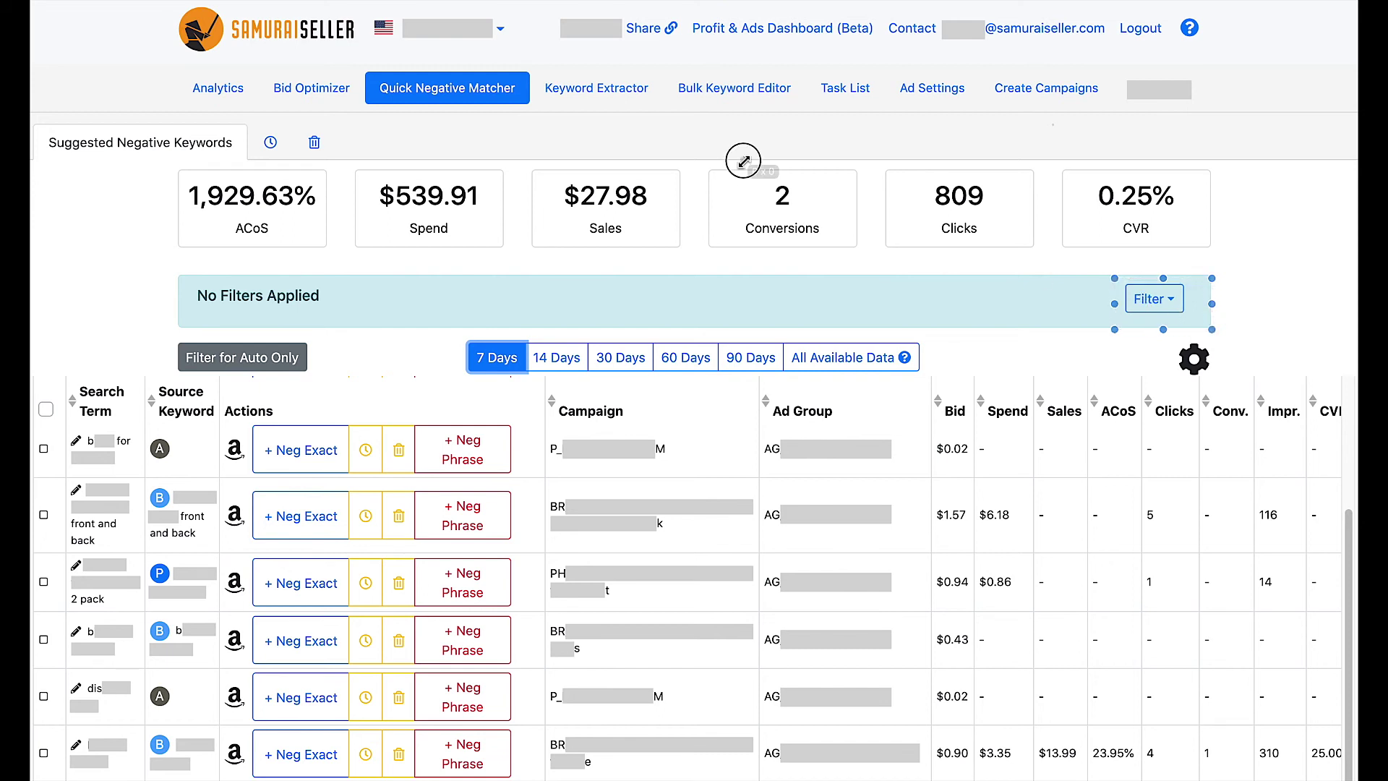
pyautogui.moveTo(743, 161); pyautogui.dragTo(842, 255)
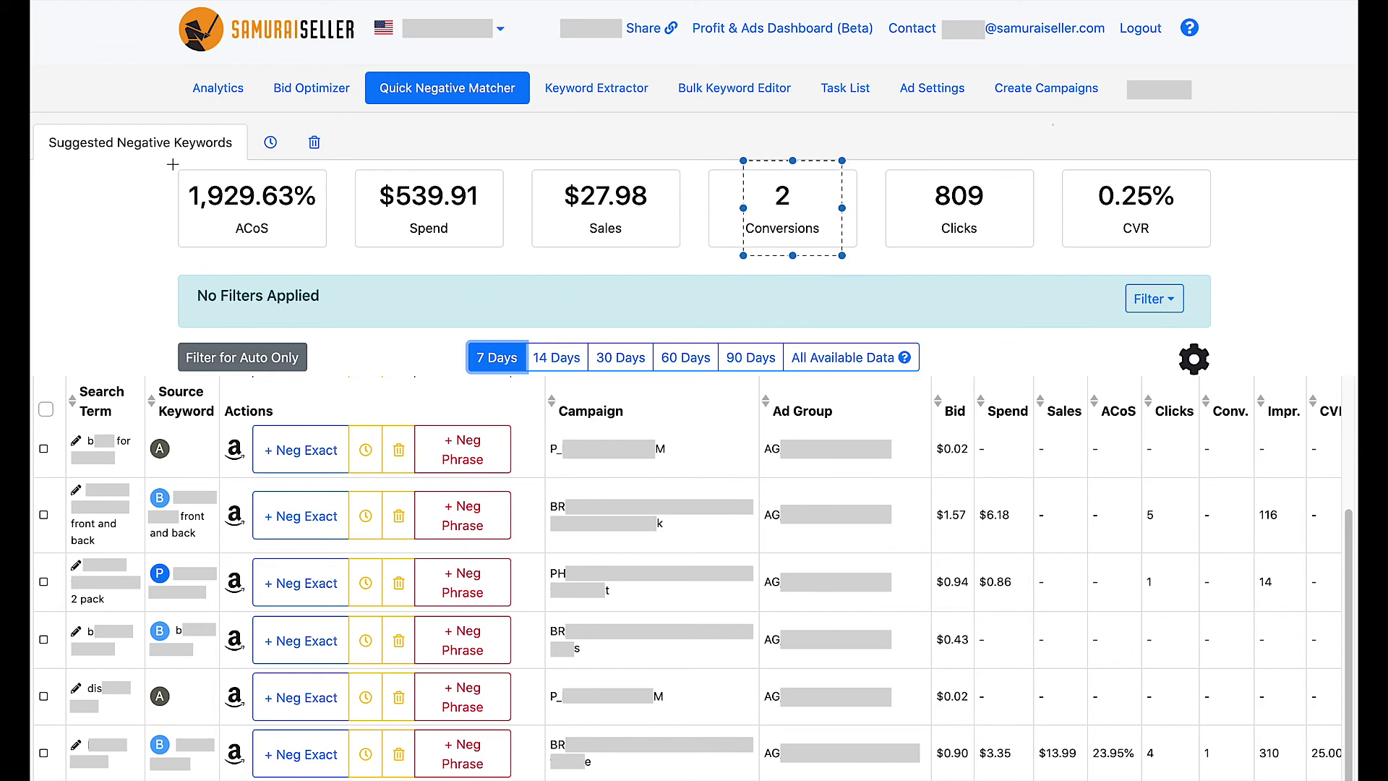
pyautogui.moveTo(163, 163); pyautogui.dragTo(1245, 264)
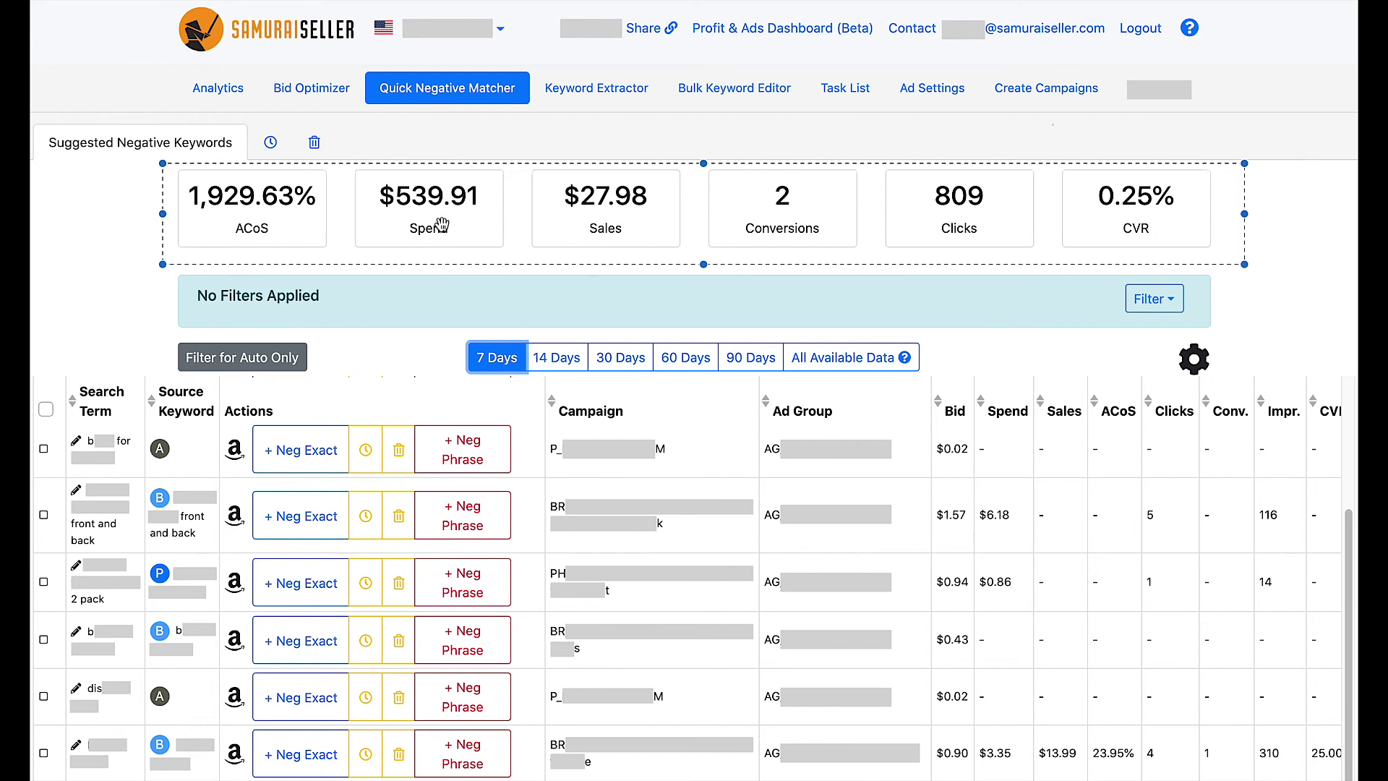
# - Switch back to Suggested Negative Keywords and check the Filter bar and 7 Days range
pyautogui.click(122, 314)
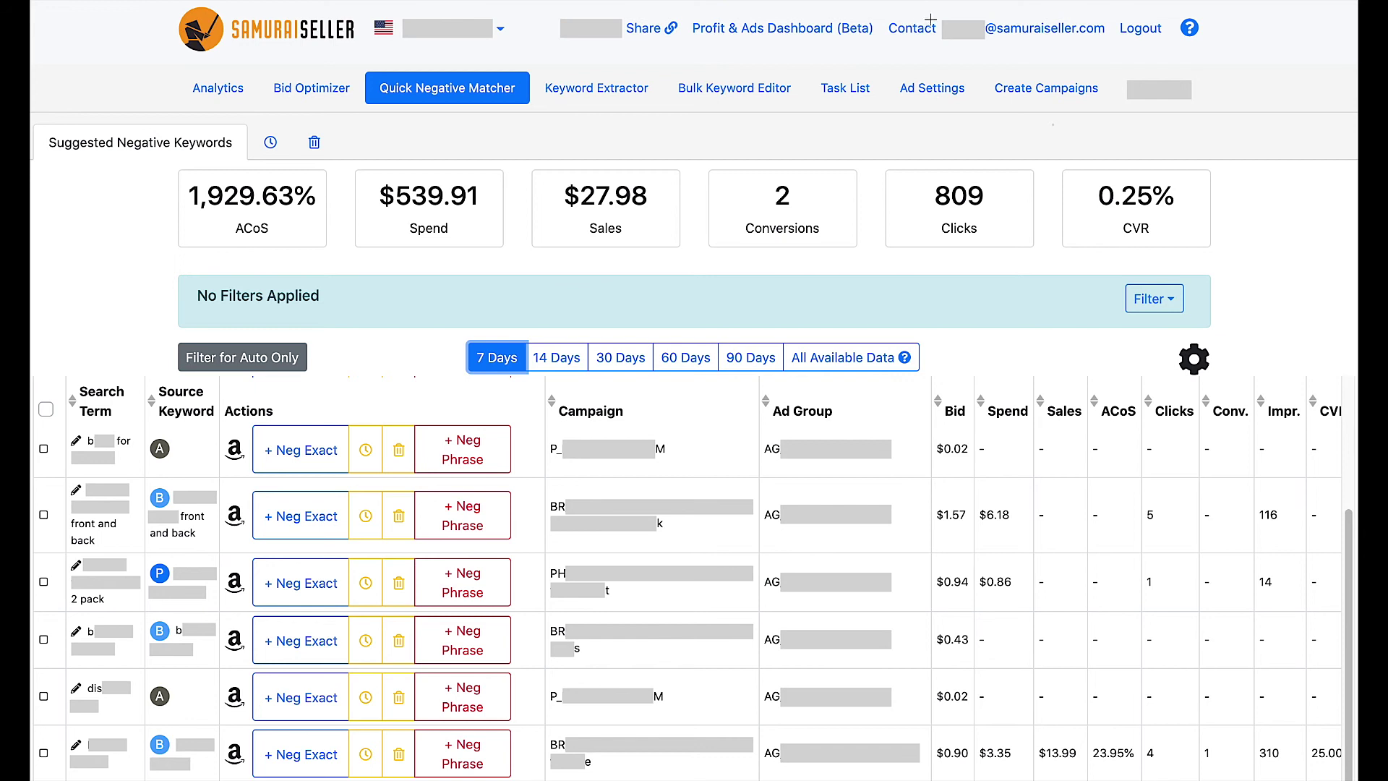
pyautogui.moveTo(938, 14); pyautogui.dragTo(1114, 49)
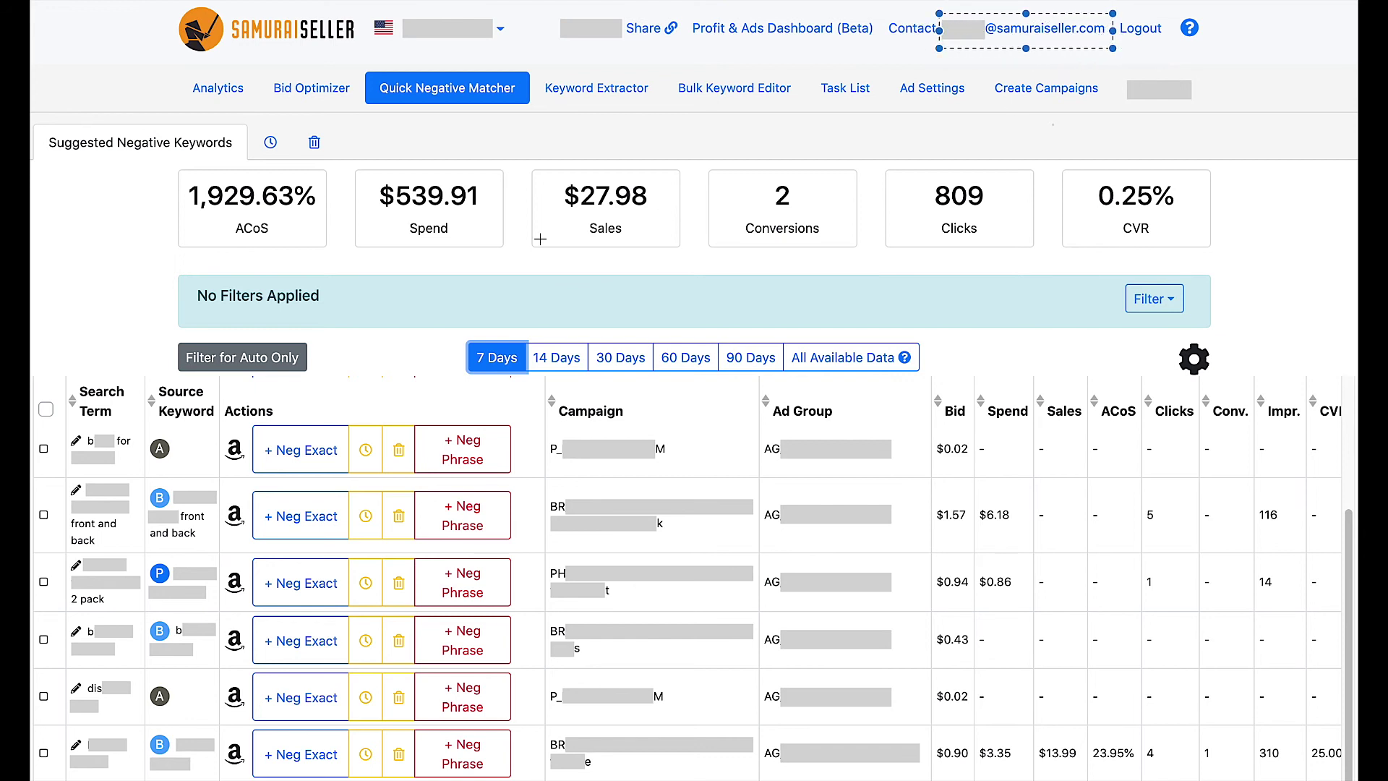
pyautogui.click(296, 286)
pyautogui.moveTo(172, 172); pyautogui.dragTo(334, 253)
pyautogui.click(372, 303)
# - Review the unfiltered 7-day totals: $27.98 sales, 2 conversions, 809 clicks, 0.25% CVR
pyautogui.moveTo(457, 328); pyautogui.dragTo(559, 396)
pyautogui.moveTo(348, 167); pyautogui.dragTo(519, 264)
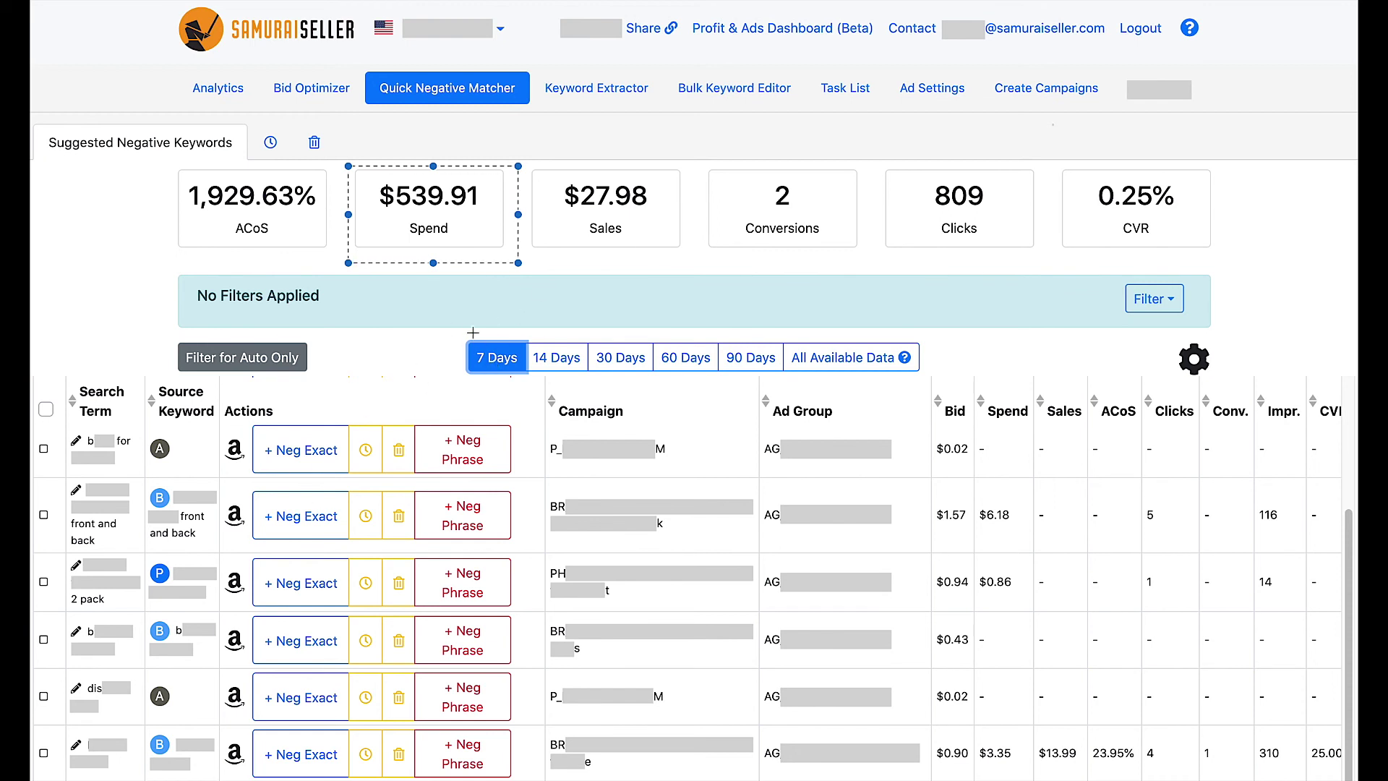
pyautogui.moveTo(453, 334); pyautogui.dragTo(533, 378)
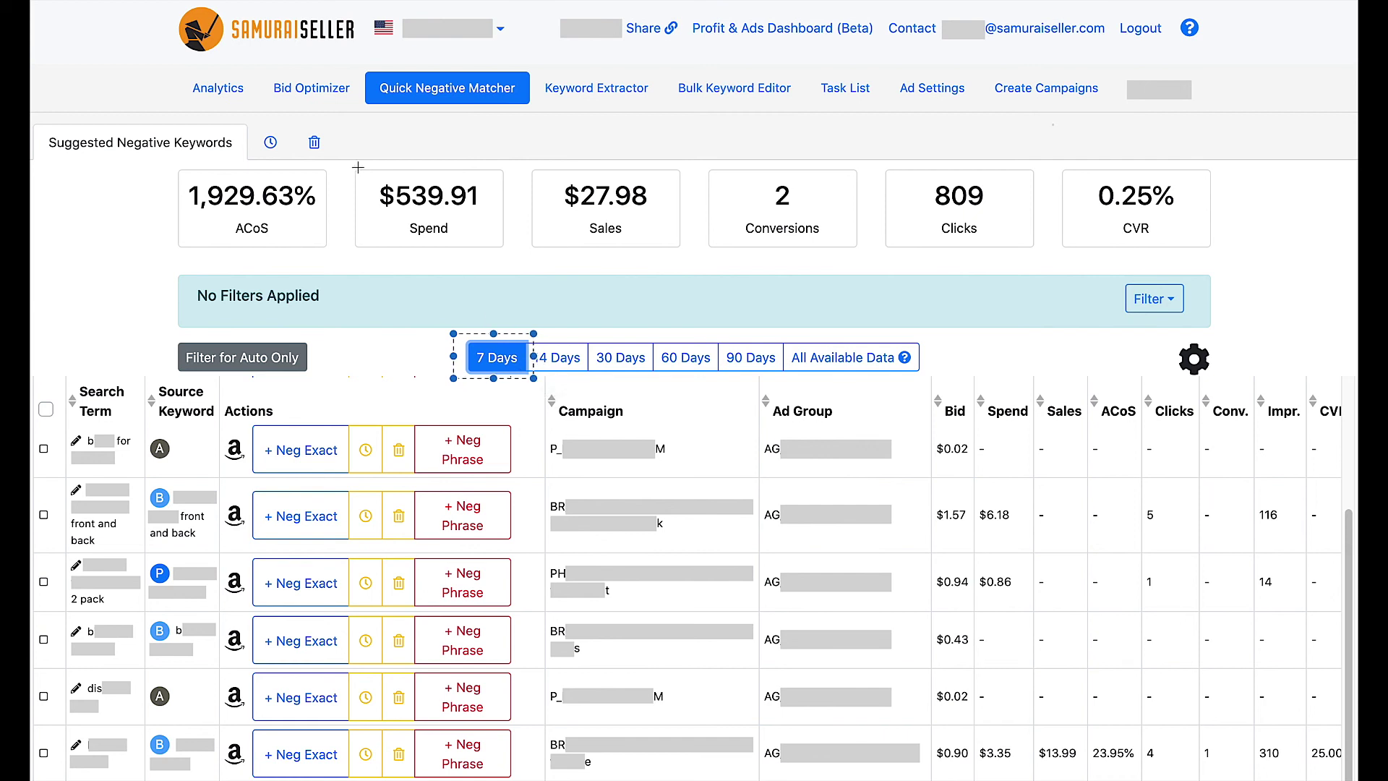
pyautogui.moveTo(343, 165); pyautogui.dragTo(521, 259)
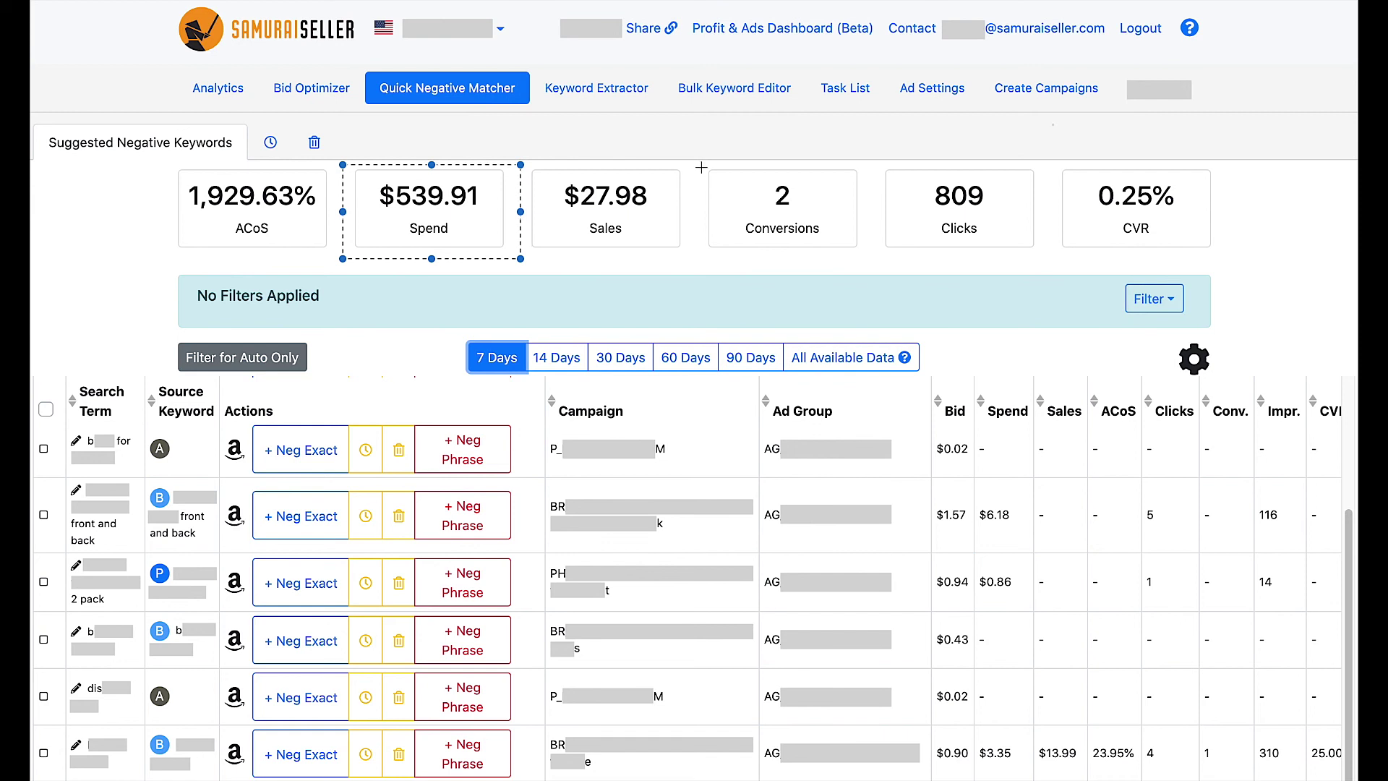
pyautogui.moveTo(701, 168); pyautogui.dragTo(867, 263)
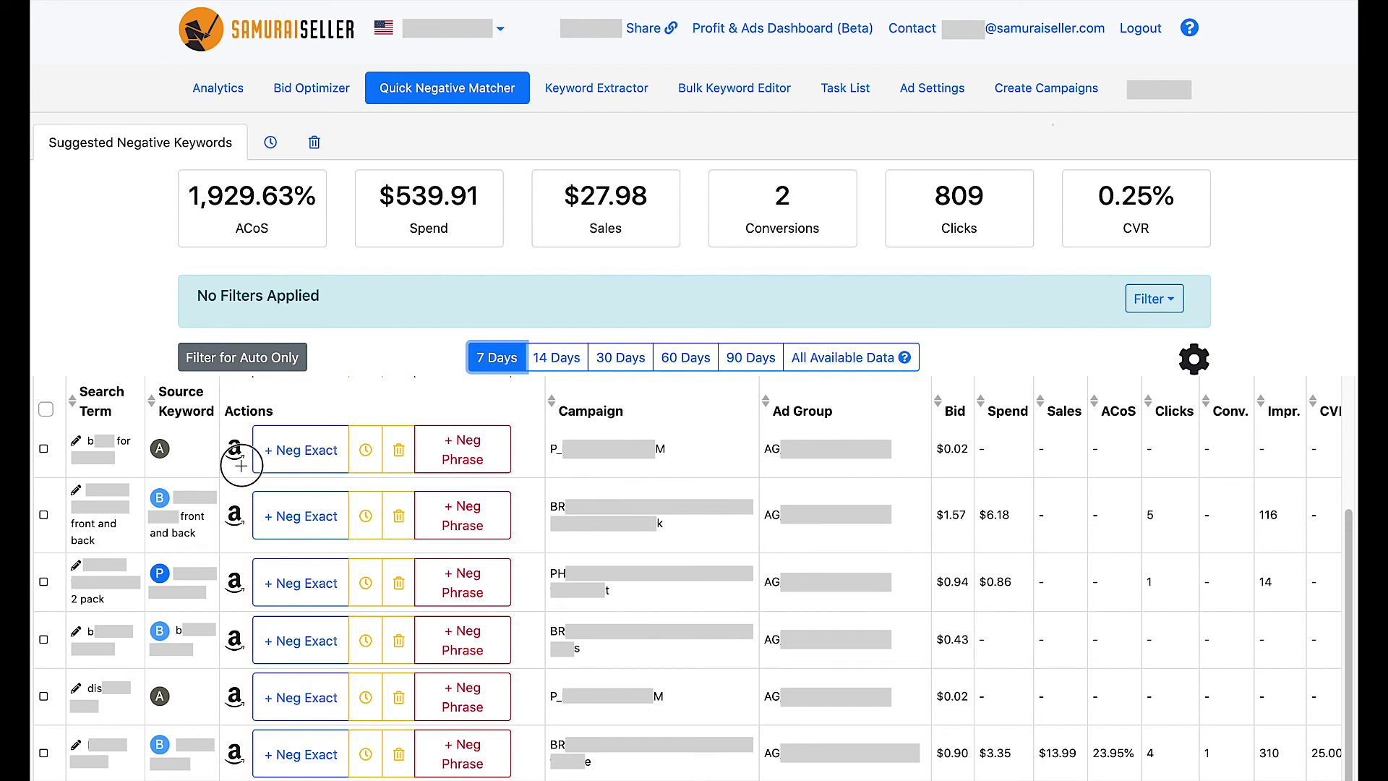
pyautogui.moveTo(254, 471); pyautogui.dragTo(213, 420)
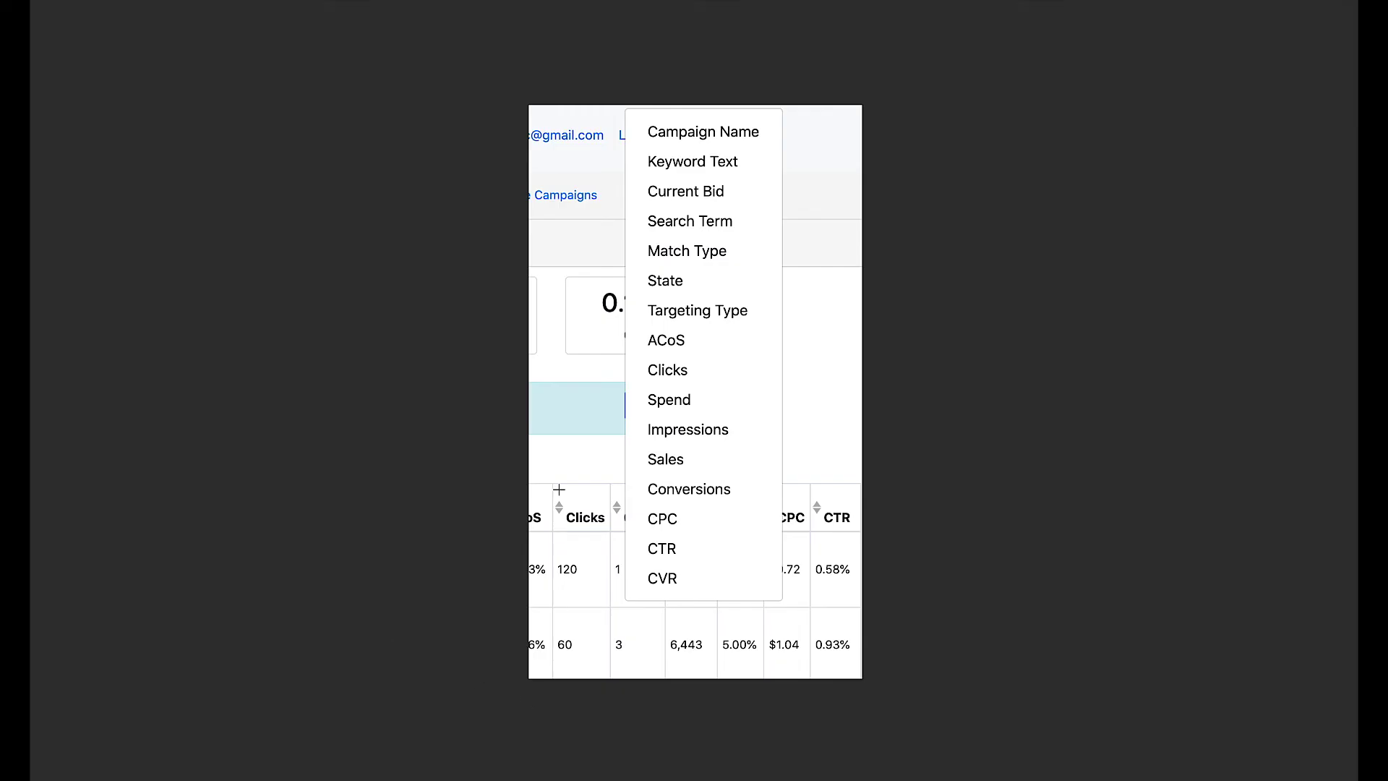
# - Show the Filter dropdown's fields, from Campaign Name, Keyword Text and Current Bid through CVR
pyautogui.moveTo(553, 491); pyautogui.dragTo(620, 587)
pyautogui.moveTo(555, 631); pyautogui.dragTo(633, 655)
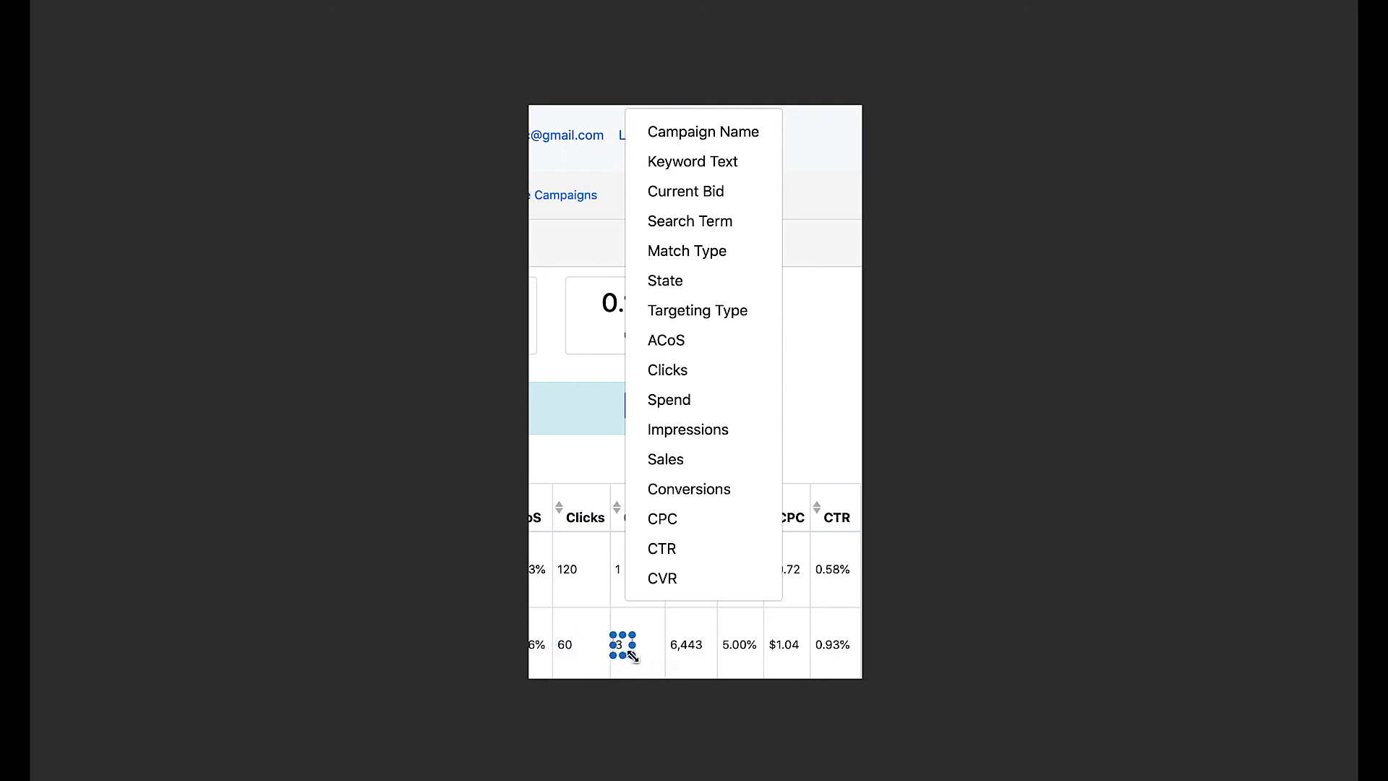
pyautogui.click(587, 620)
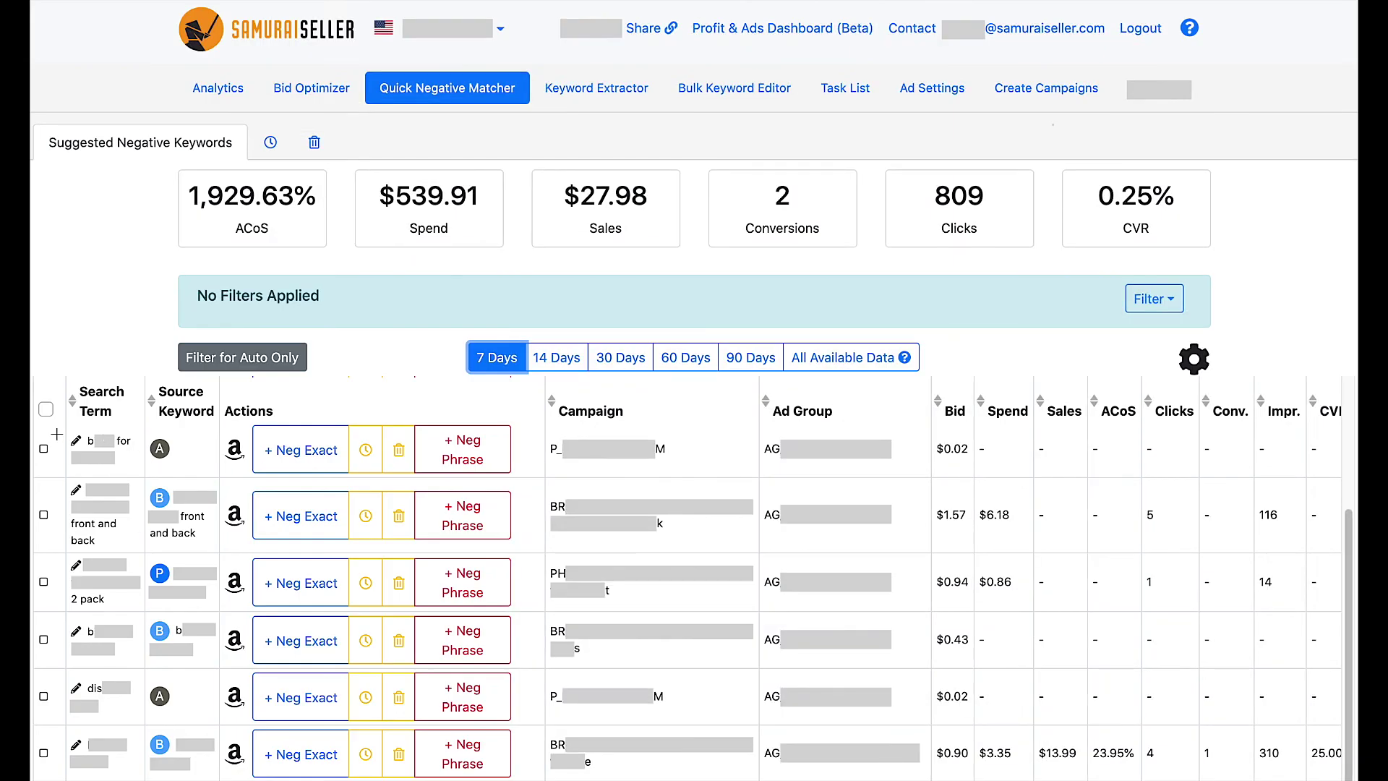
# - Dismiss the field list, returning to the unfiltered table at 1,929.63% ACoS and $539.91 spend
pyautogui.moveTo(69, 429); pyautogui.dragTo(142, 471)
pyautogui.press('Return')
pyautogui.moveTo(66, 485); pyautogui.dragTo(139, 544)
pyautogui.moveTo(940, 496); pyautogui.dragTo(973, 533)
pyautogui.moveTo(134, 543); pyautogui.dragTo(65, 472)
pyautogui.moveTo(219, 495); pyautogui.dragTo(258, 540)
pyautogui.moveTo(131, 547); pyautogui.dragTo(76, 506)
pyautogui.click(70, 312)
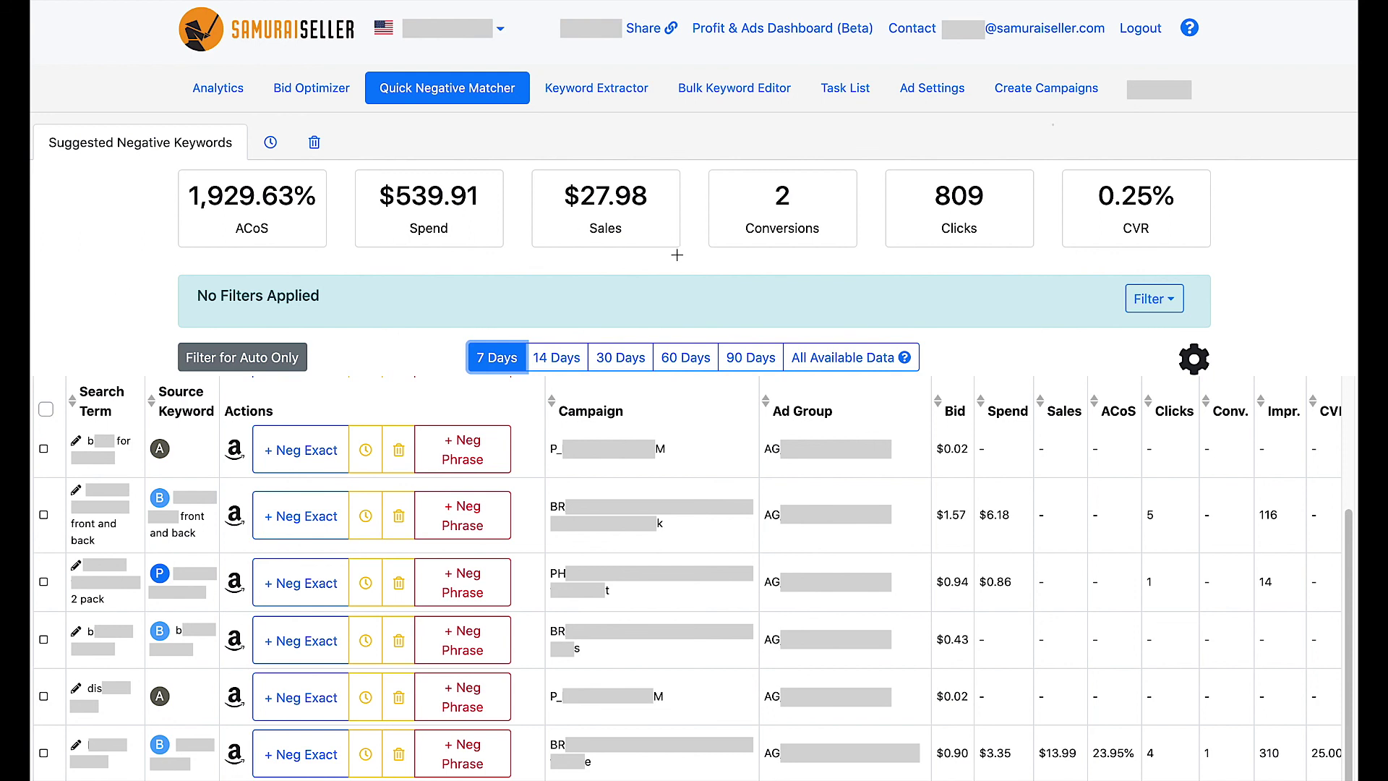